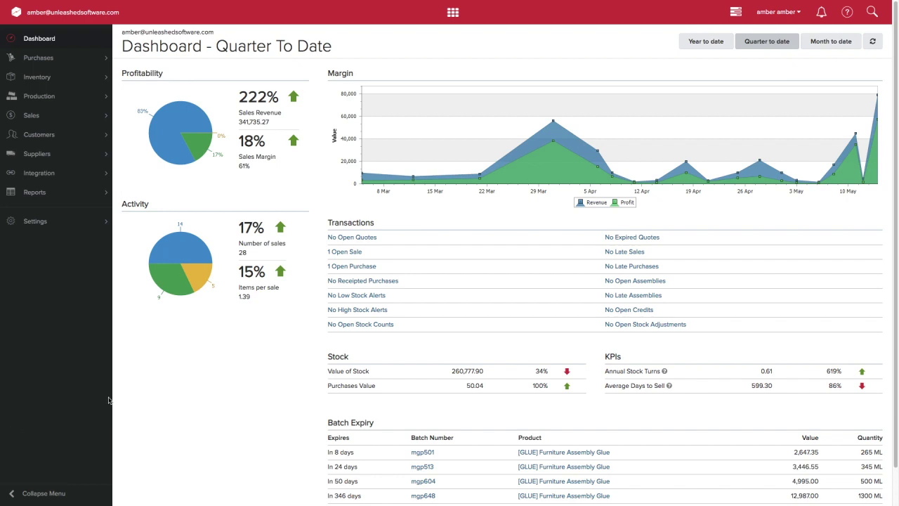
Go to Settings > Organization > Company and show the Email Templates tab
click(78, 221)
click(42, 240)
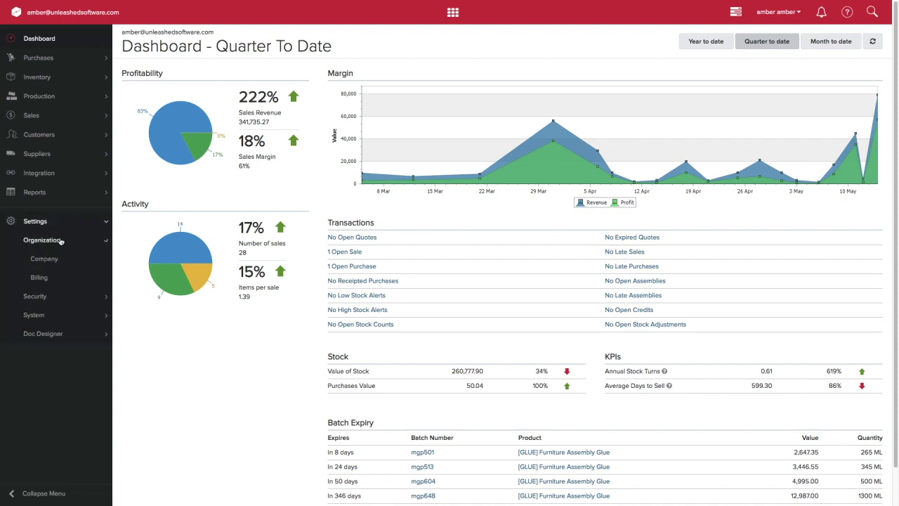
click(49, 259)
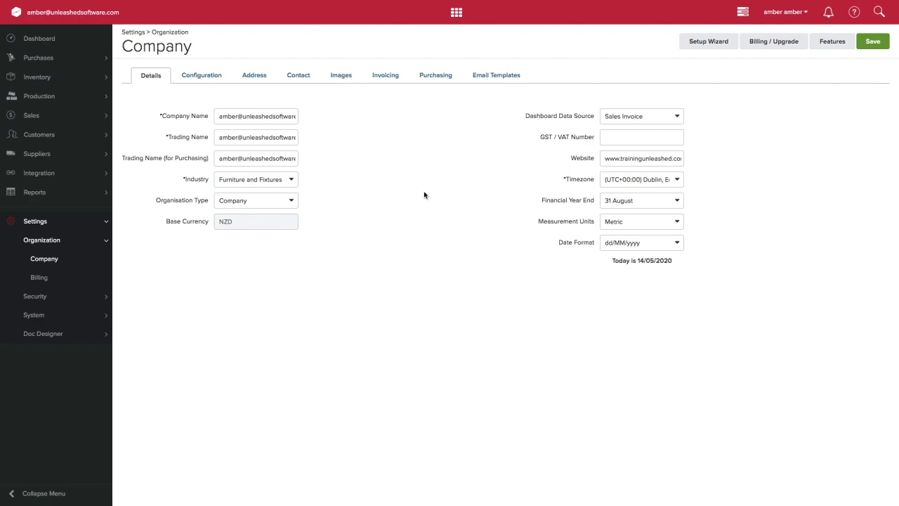
click(500, 75)
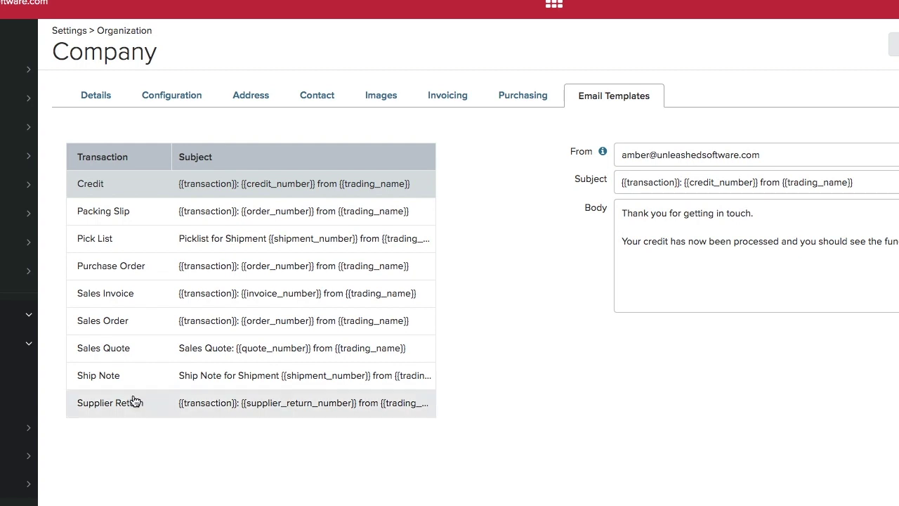
Open the Purchase Order template and review its no-reply sender address and subject line
click(115, 269)
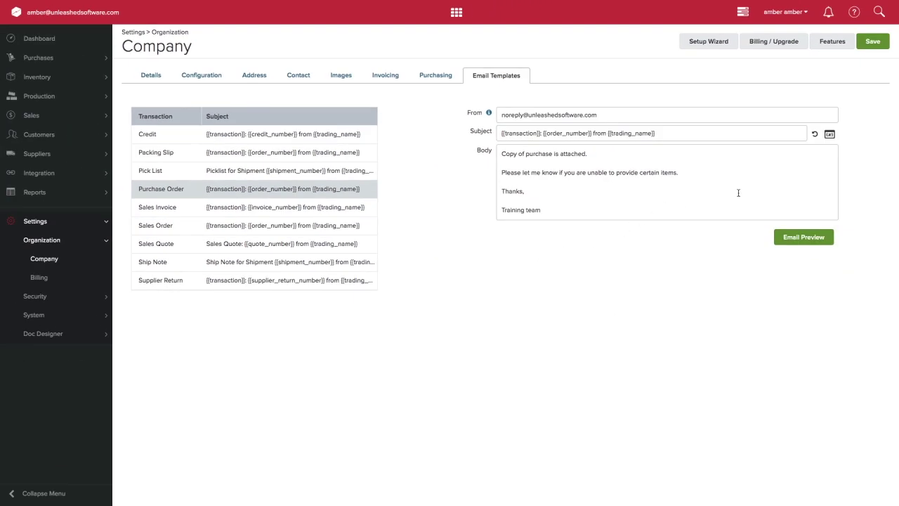
click(828, 115)
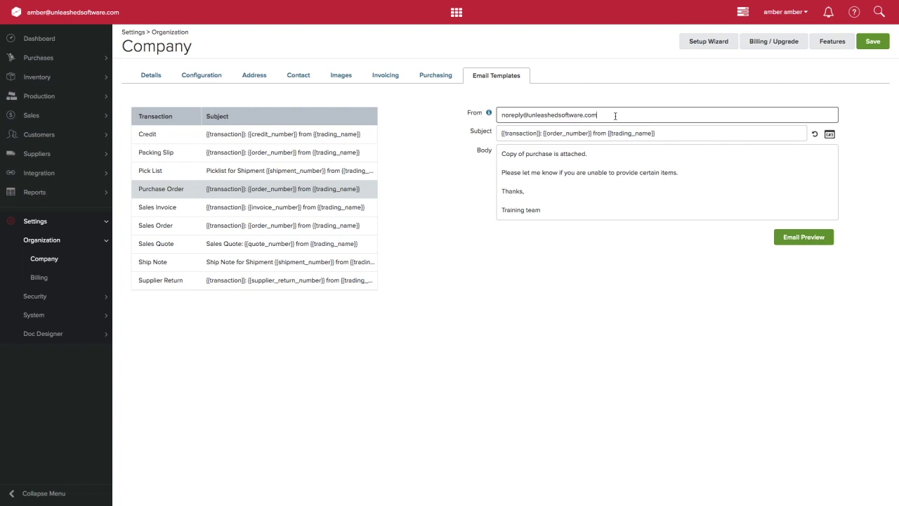
click(681, 134)
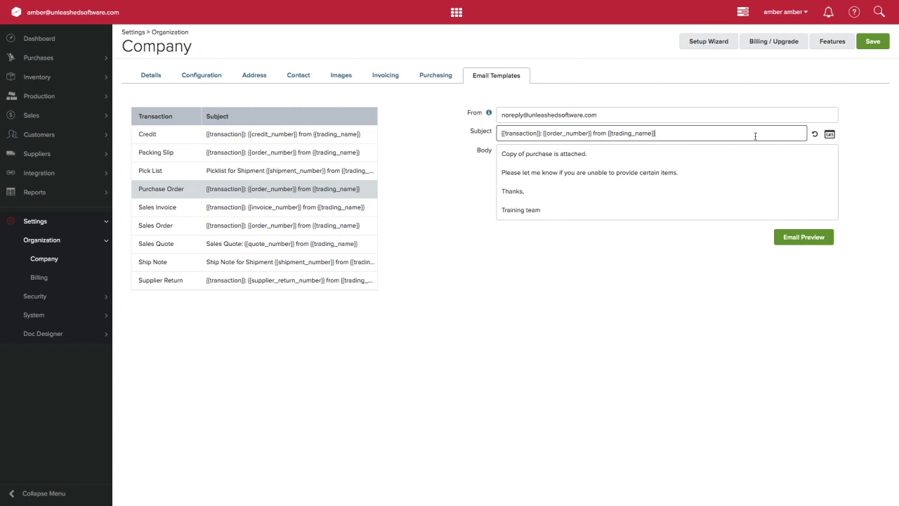
click(830, 135)
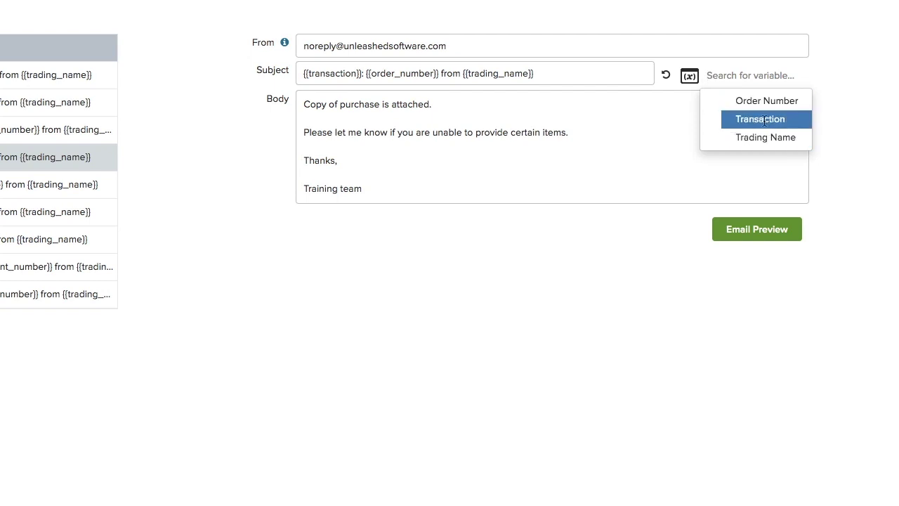
click(764, 120)
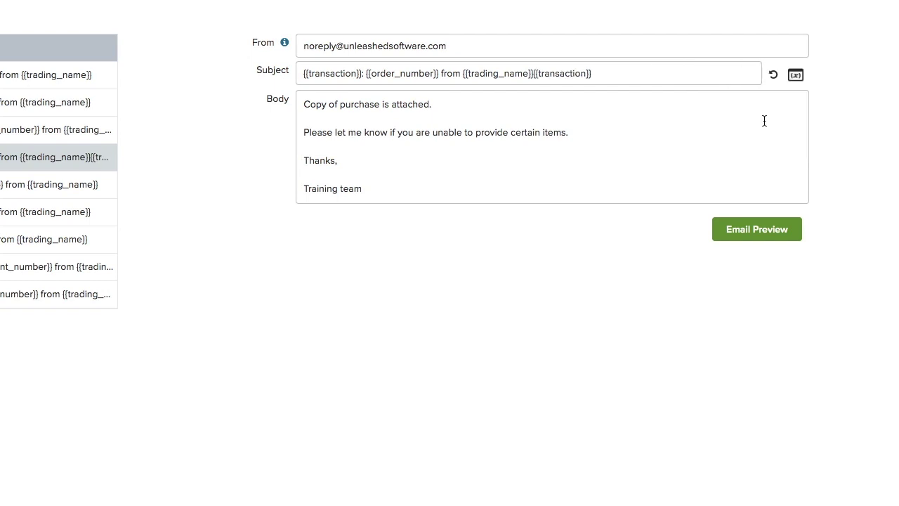
click(774, 77)
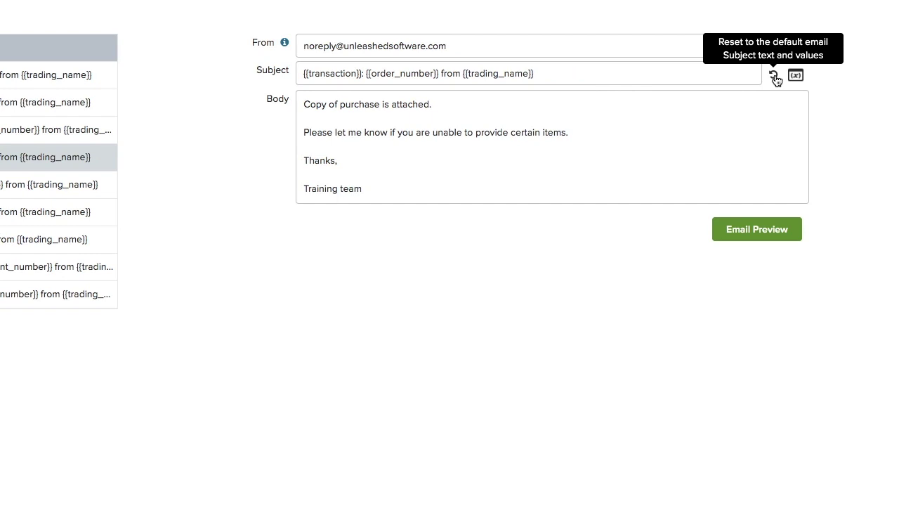
click(552, 114)
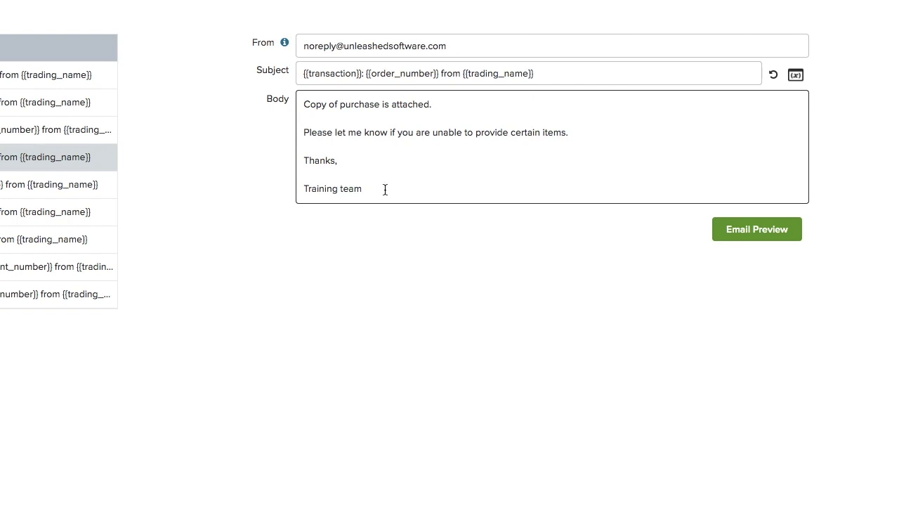
Replace the body with 'Copy of purchase order attached.', a head-office call note, and 'Thanks, Training team'
key(ctrl+a)
text(Copy of purchase order attached.)
key(Return)
key(Return)
text(Please call head office with any questions.)
key(Return)
key(Return)
text(Thanks,)
key(Return)
key(Return)
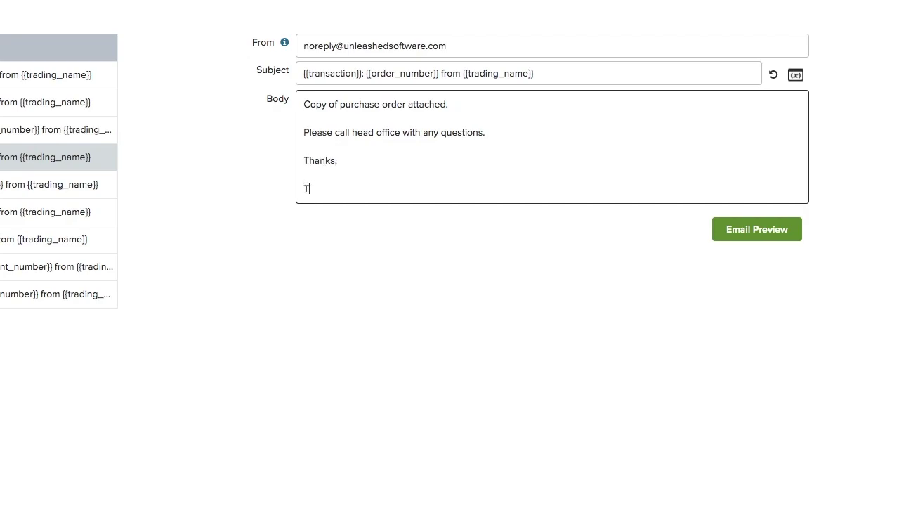
text(Training team)
Send an email preview to the login address and save the updated template
click(743, 236)
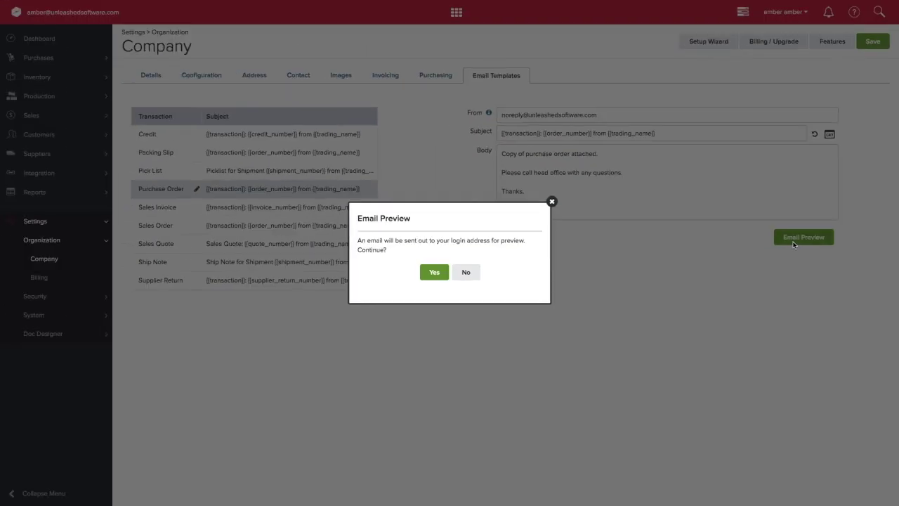
click(434, 272)
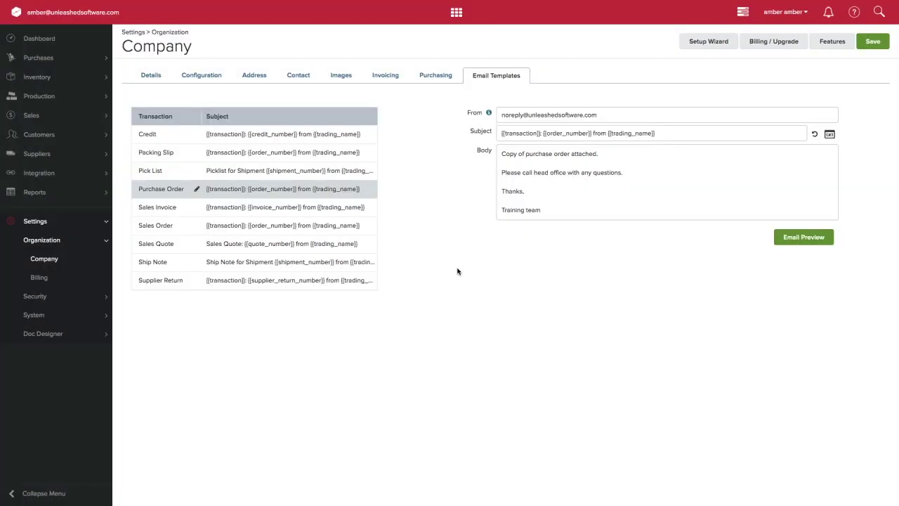
click(876, 49)
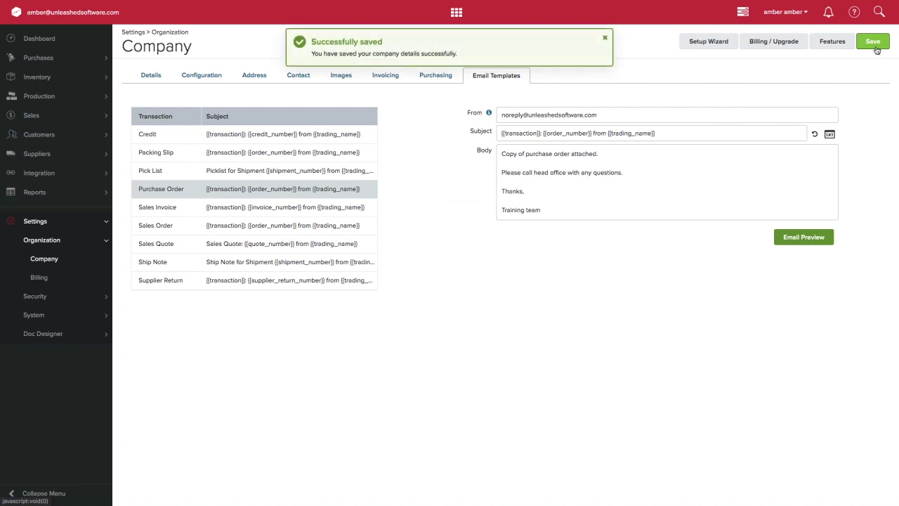
click(44, 60)
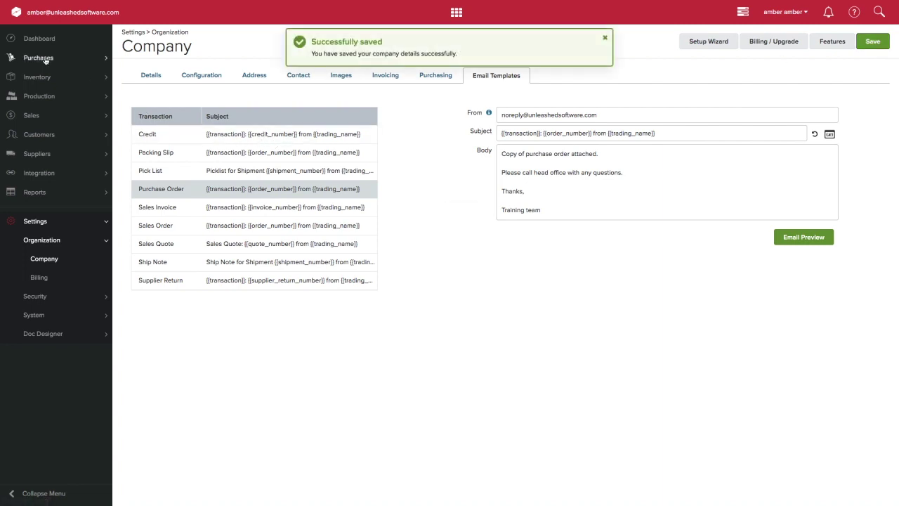
Open purchase order PO-00000006, check its email draft uses the new text, then close it unsent
click(48, 77)
click(62, 114)
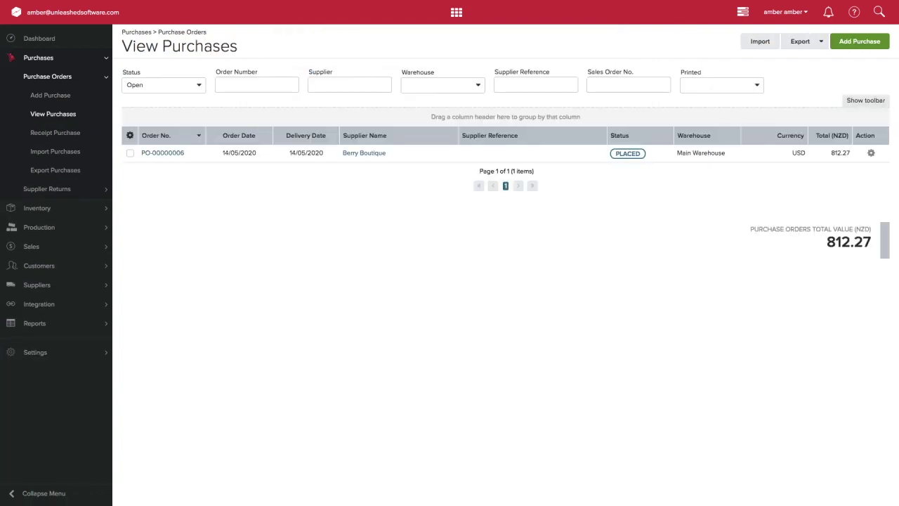
click(174, 152)
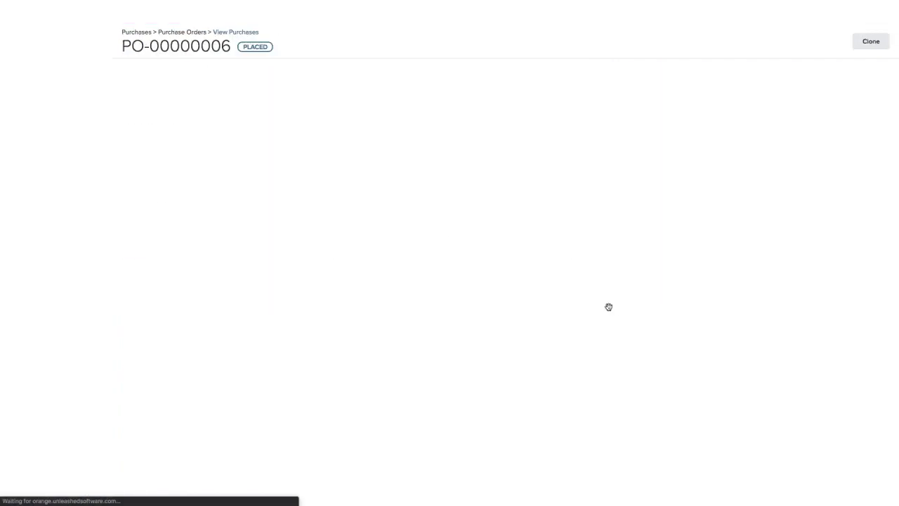
scroll(739, 372, down, 3)
scroll(739, 372, down, 3)
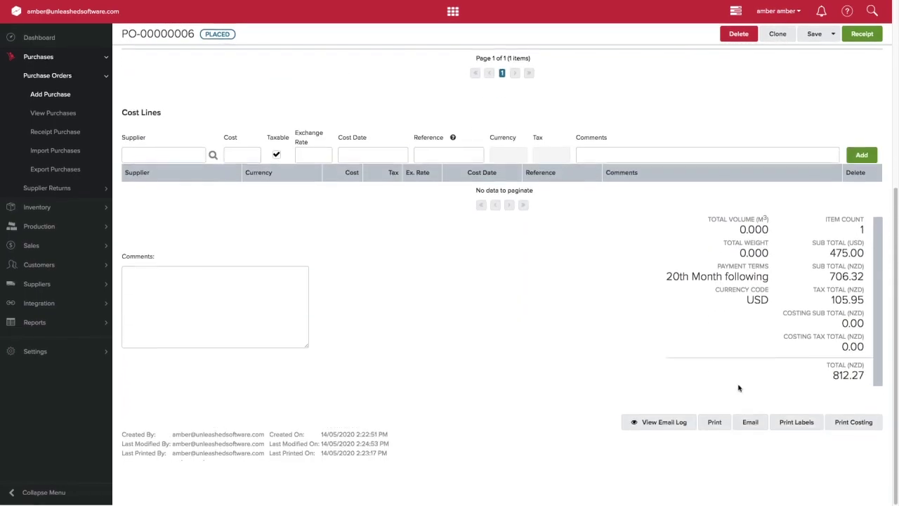
click(747, 419)
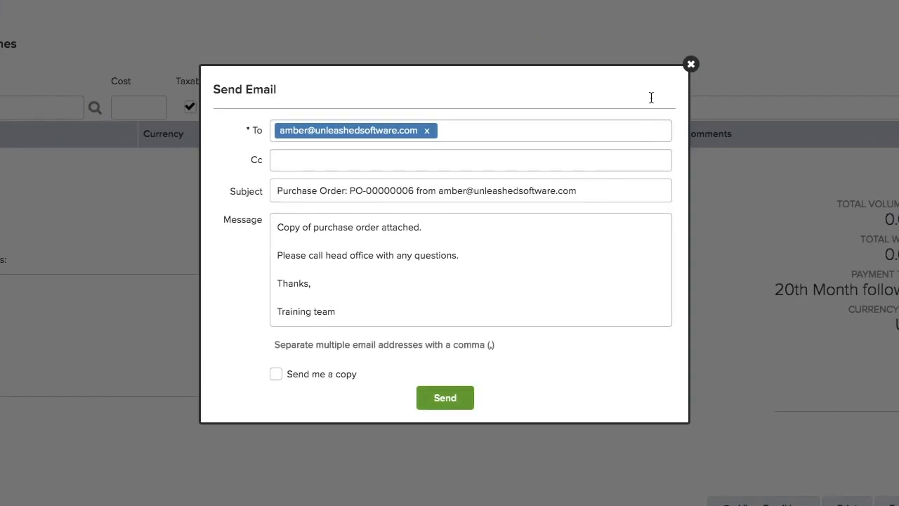
click(690, 64)
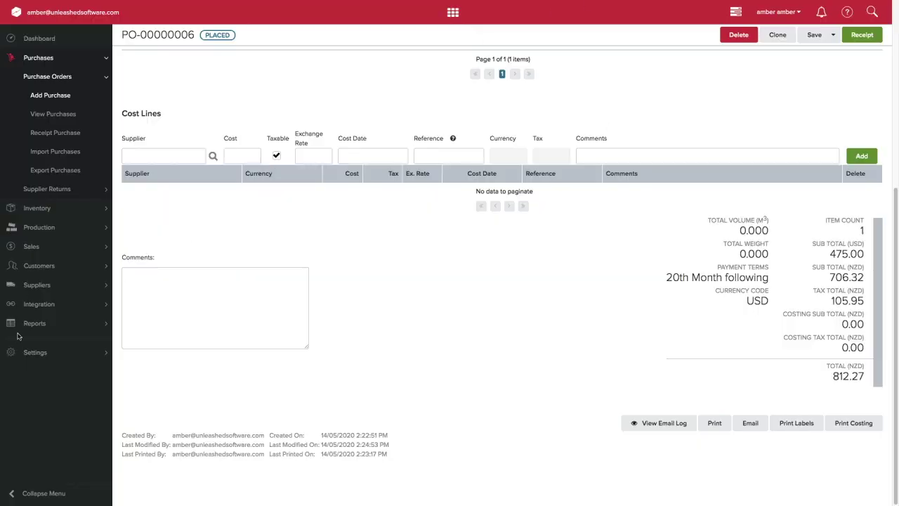
In Automated Notifications, enable Supplier Return and toggle Purchase Order off and back on
click(41, 352)
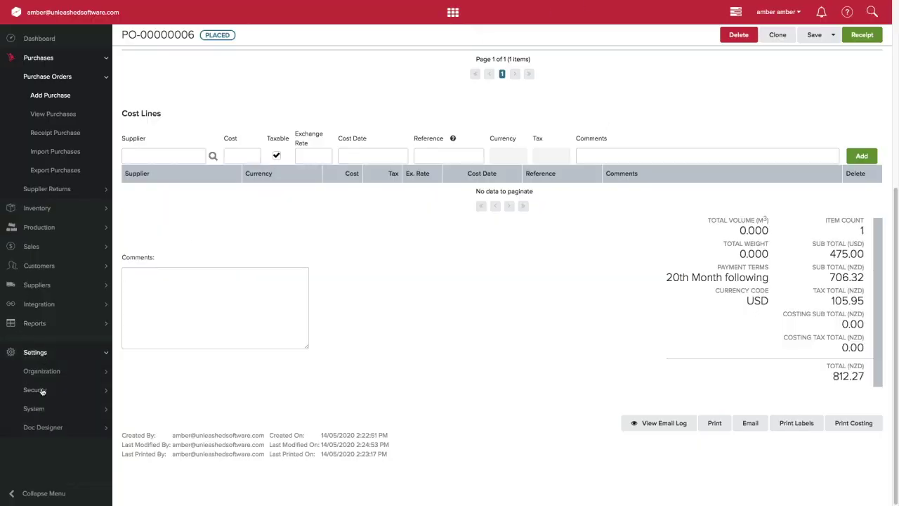
click(44, 407)
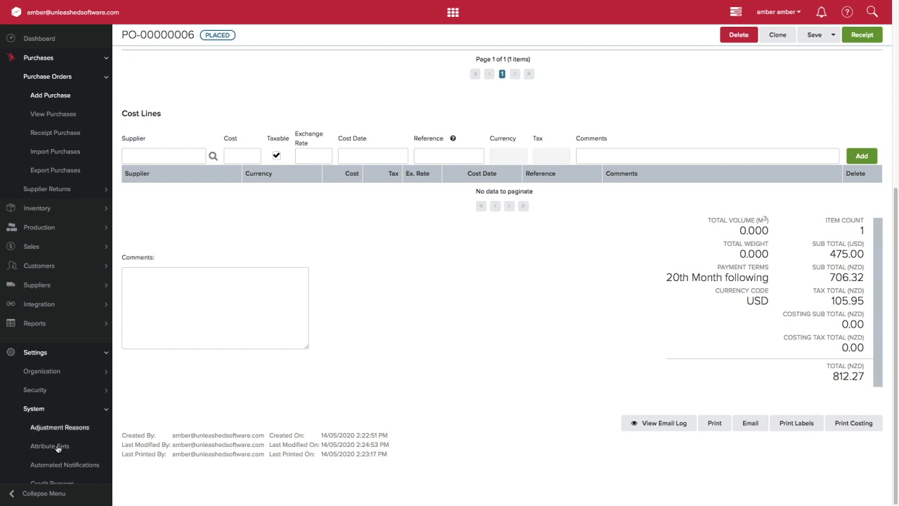
click(67, 465)
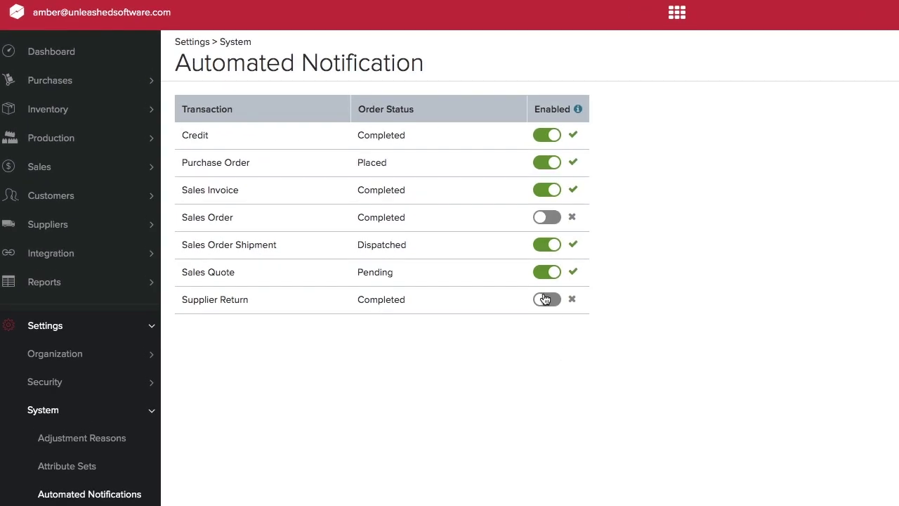
click(557, 301)
click(545, 164)
click(555, 165)
View the contacts of supplier BERRY
click(48, 224)
click(66, 251)
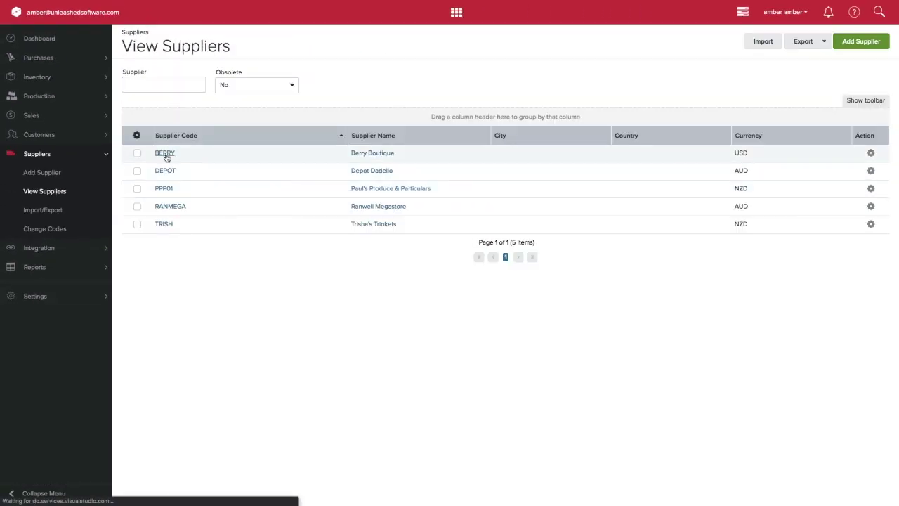
click(166, 153)
click(239, 76)
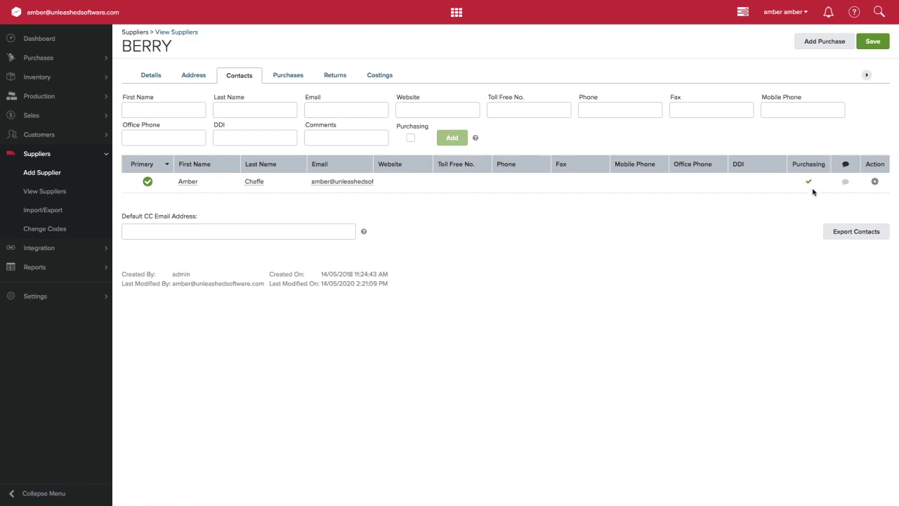
View customer WADE's contacts and their ordering, invoicing and shipping email flags
click(84, 135)
click(50, 172)
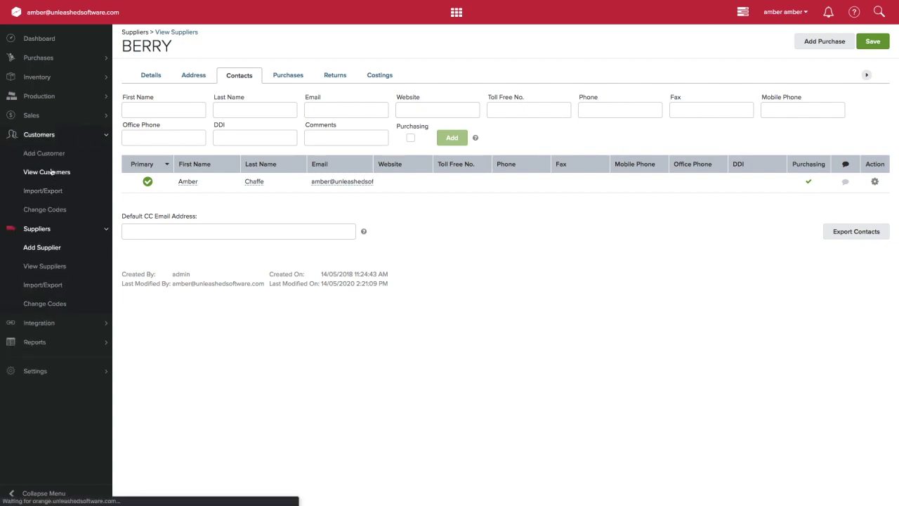
click(164, 348)
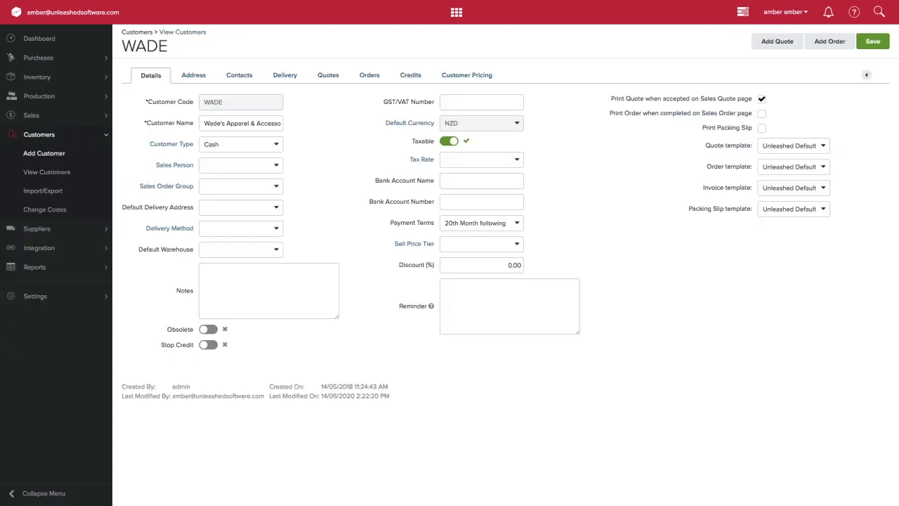
click(238, 77)
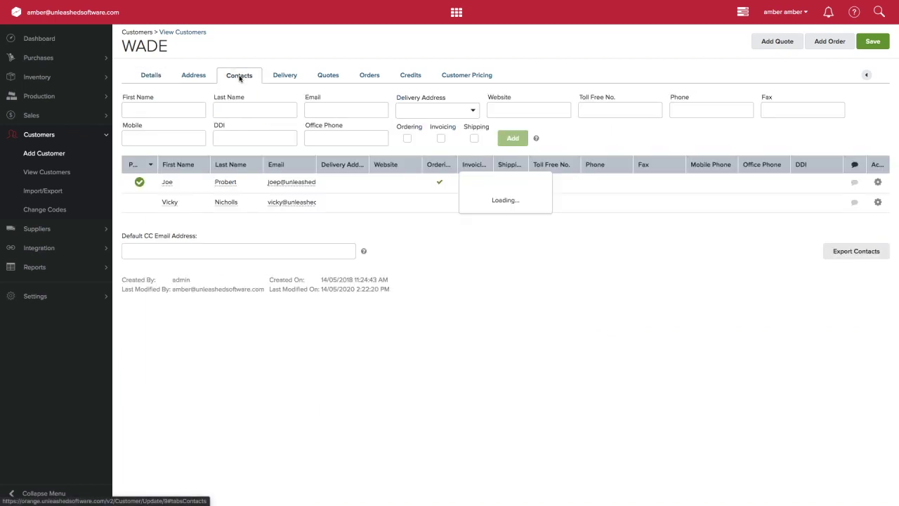